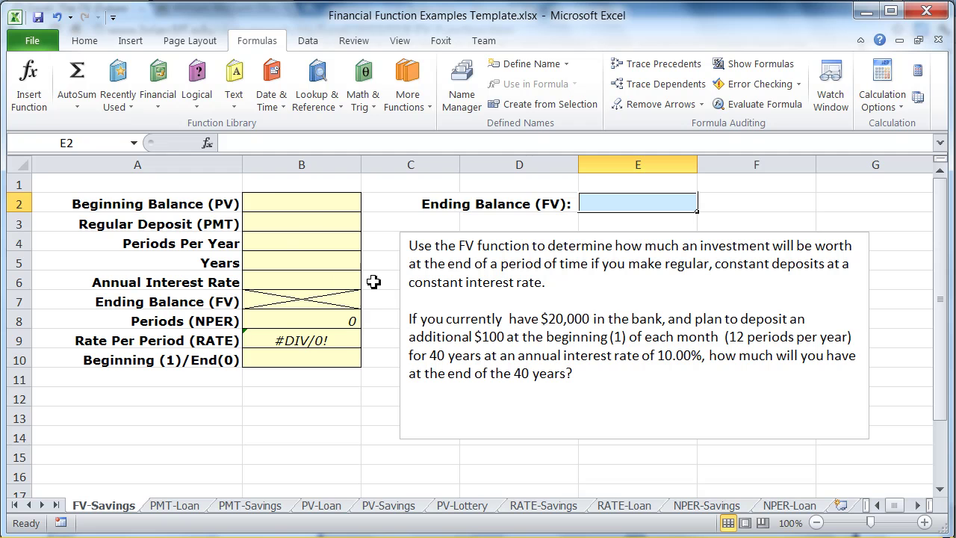
Review the Beginning Balance (PV) and Regular Deposit (PMT) input labels
left_click(273, 203)
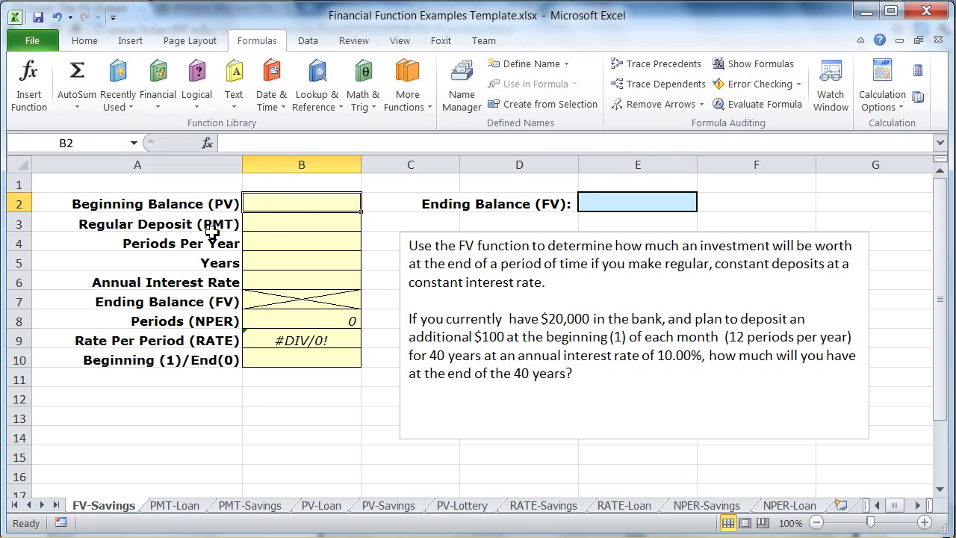
left_click(224, 203)
left_click(224, 224)
left_click(224, 203)
left_click(221, 222)
left_click(222, 209)
left_click(224, 223)
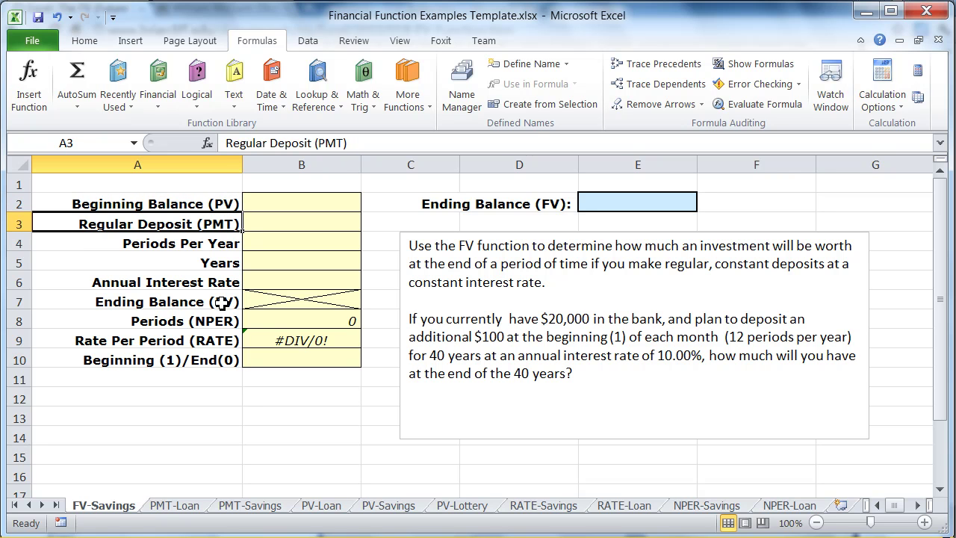
Review the Periods, Rate and crossed-out Ending Balance rows, and the E2 result cell
left_click(222, 302)
left_click(222, 321)
left_click(221, 341)
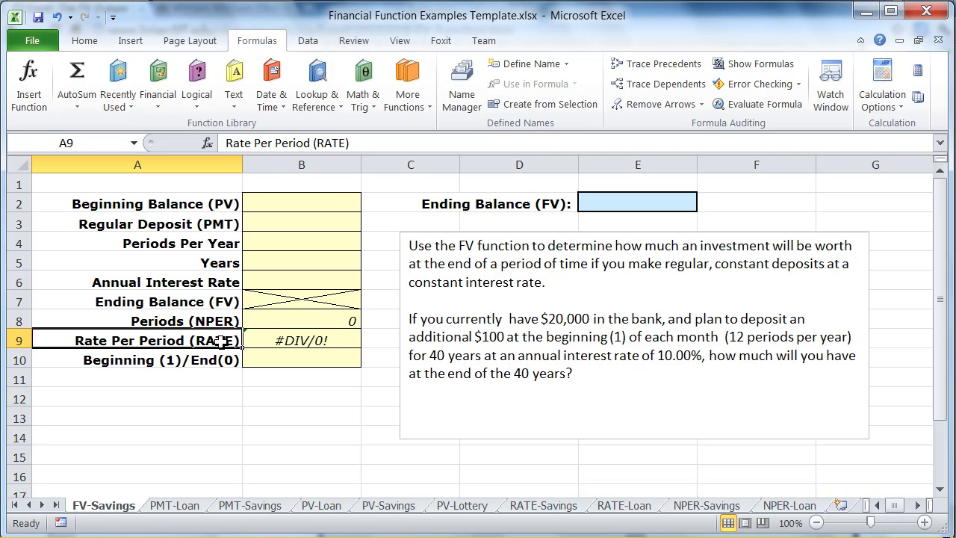
left_click(221, 301)
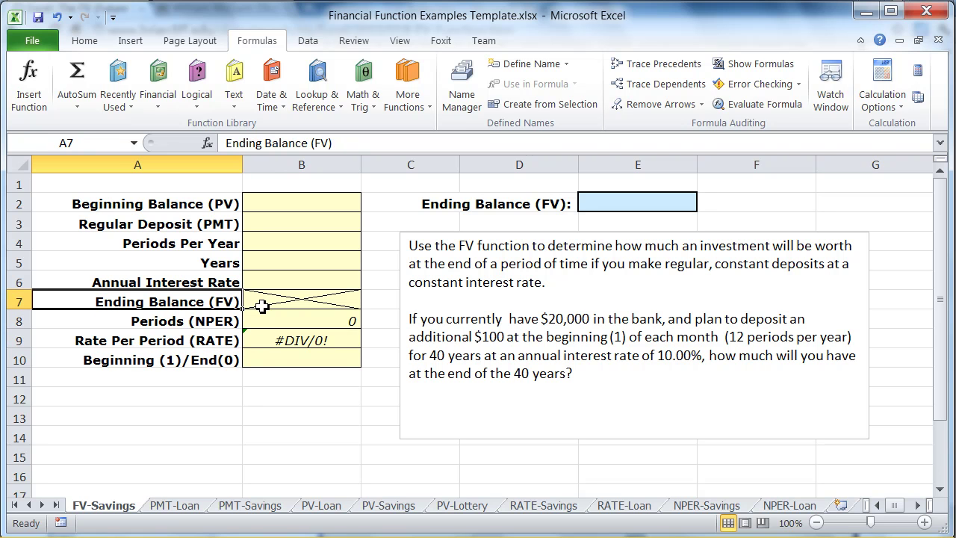
left_click(299, 301)
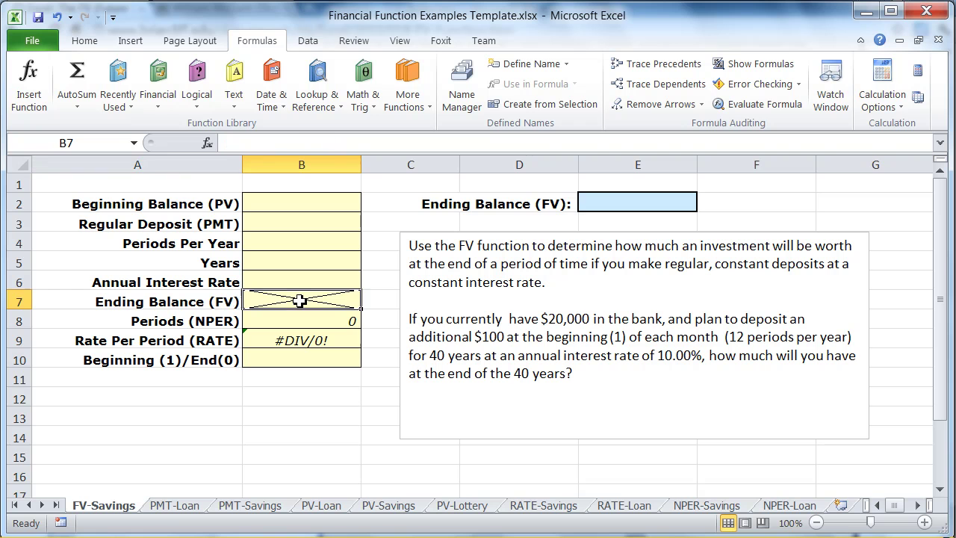
left_click(228, 302)
left_click(610, 200)
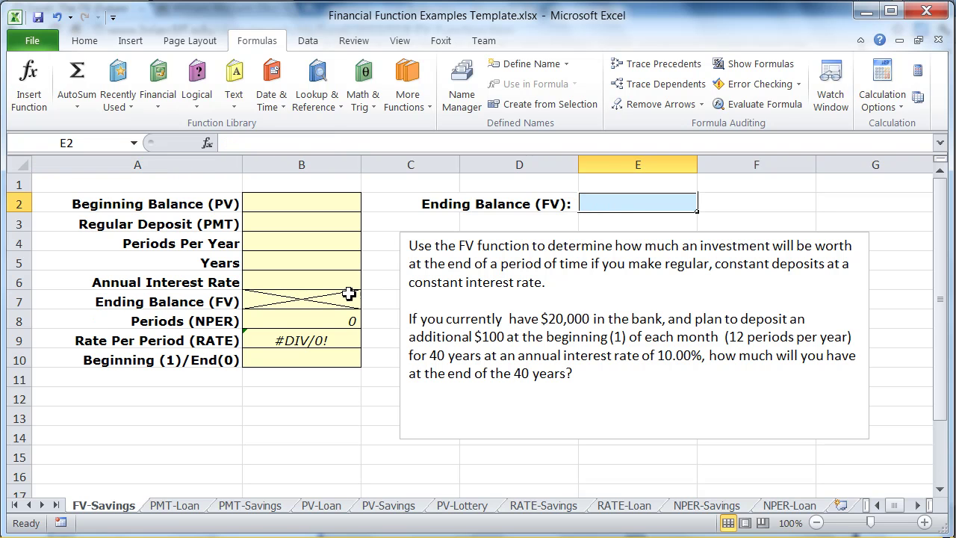
Inspect the NPER formula in B8 and the RATE formula in B9 without changing them
left_click(269, 320)
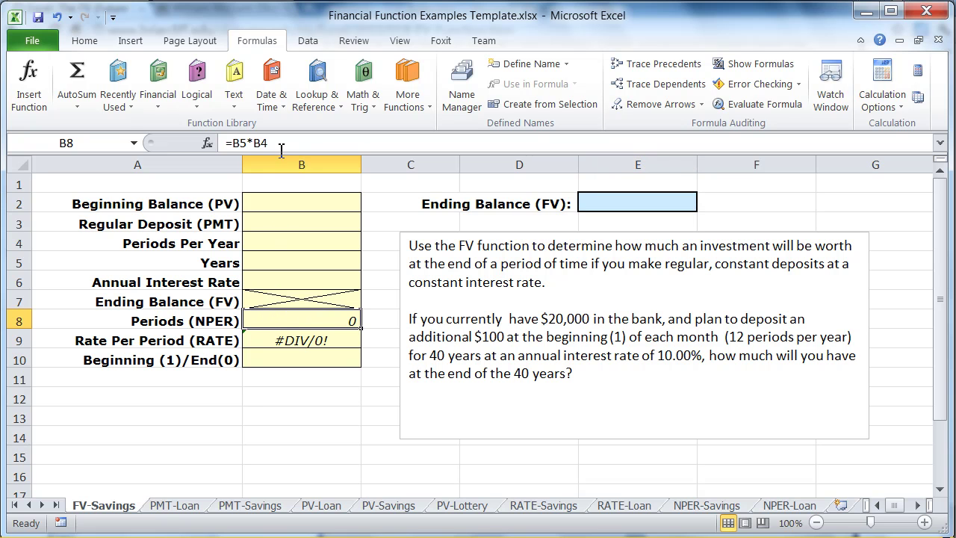
double_click(271, 322)
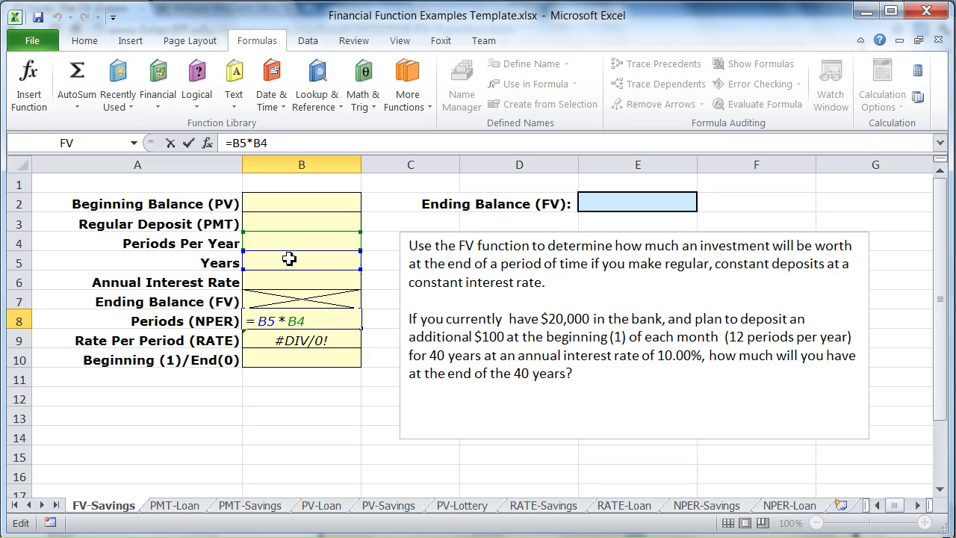
key("ctrl+Return")
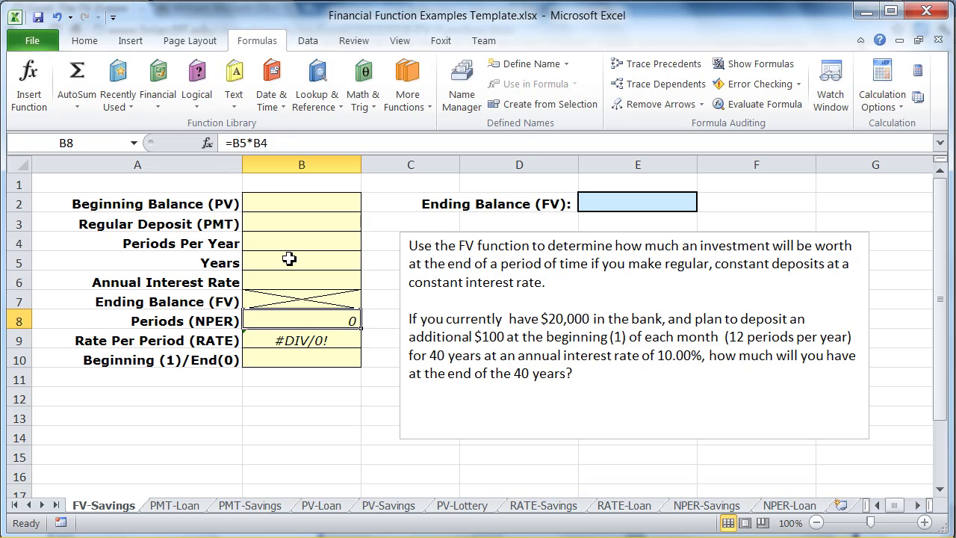
double_click(298, 340)
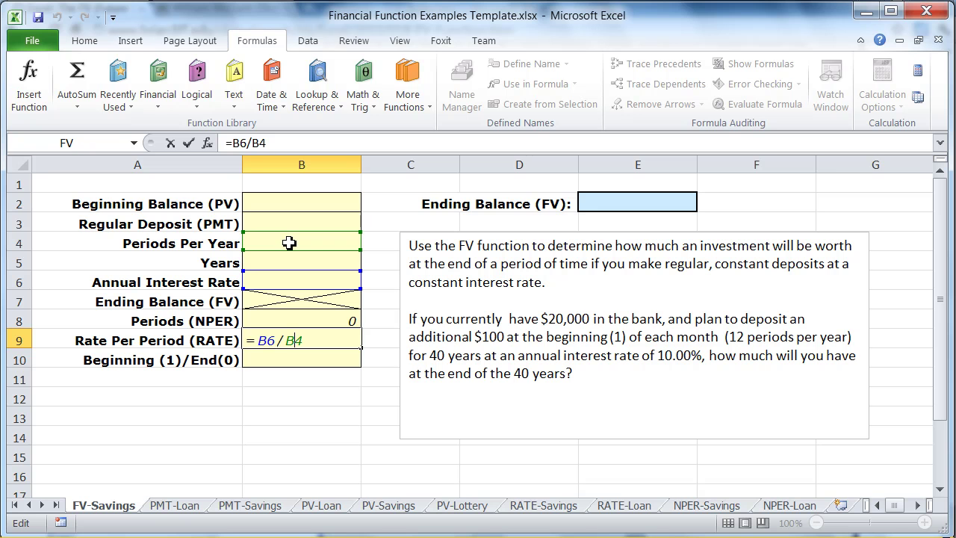
key("Escape")
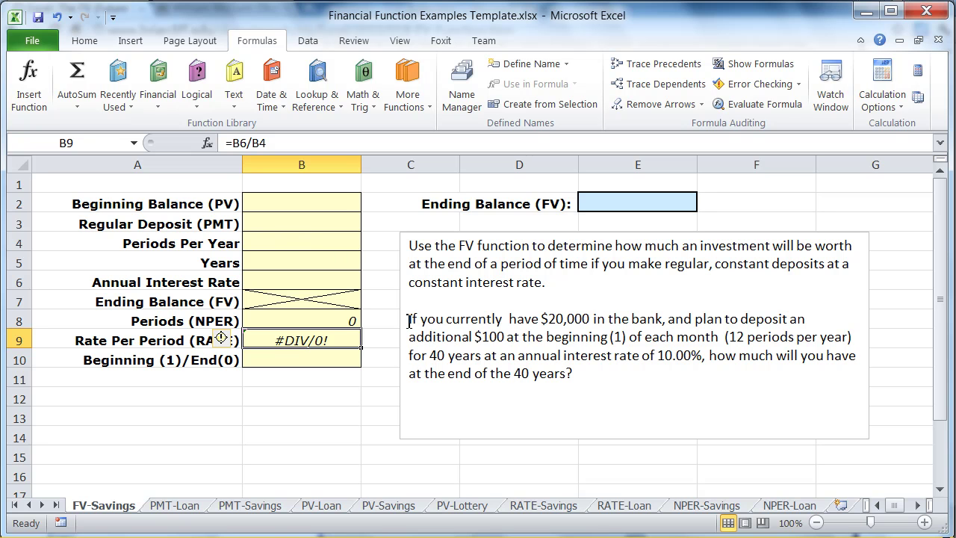
Enter $20,000 balance, $100 deposit, 12 periods per year, 40 years and 10% interest
left_click(333, 204)
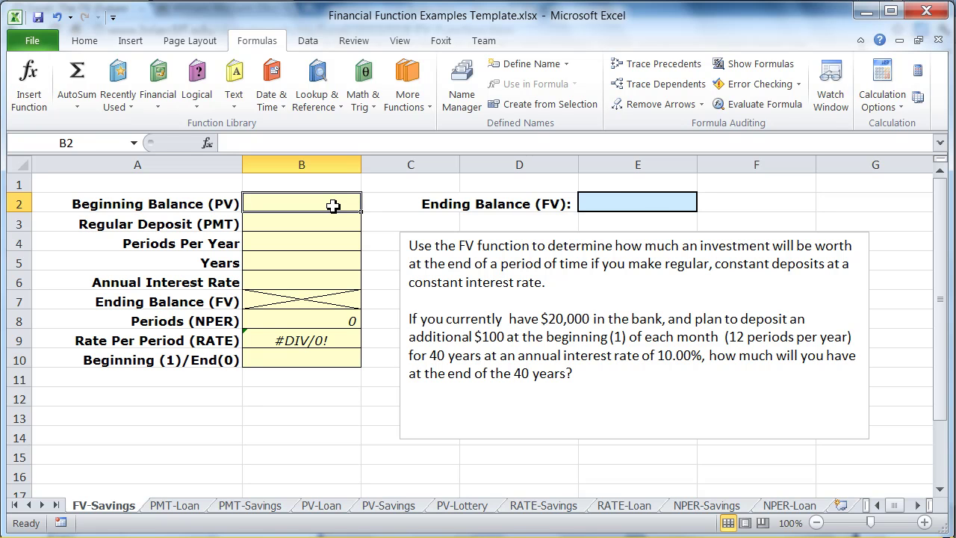
type("-")
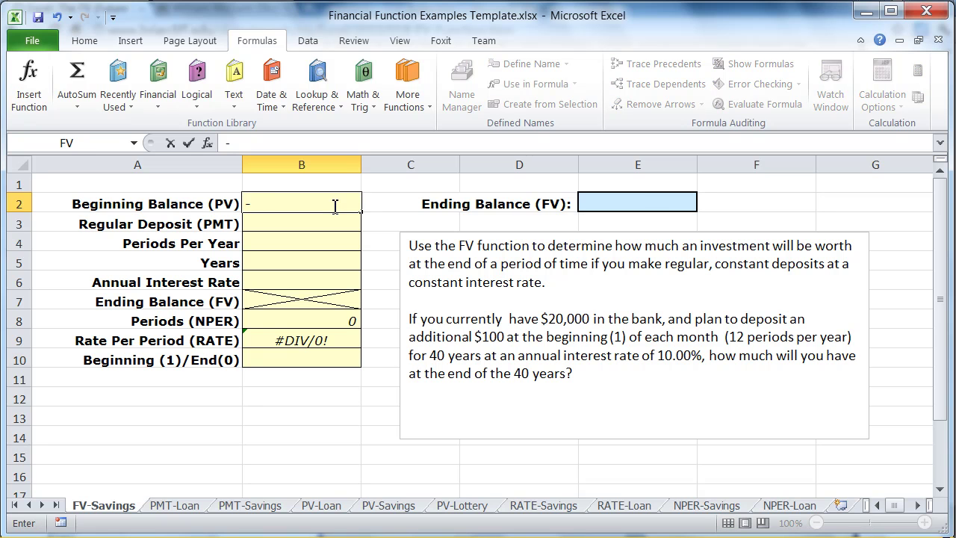
key("BackSpace")
type("20000")
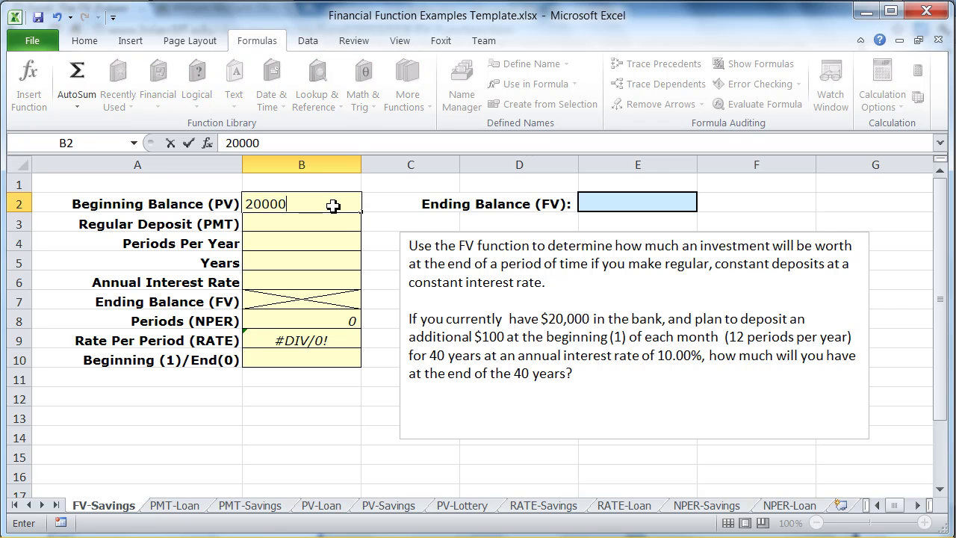
key("Return")
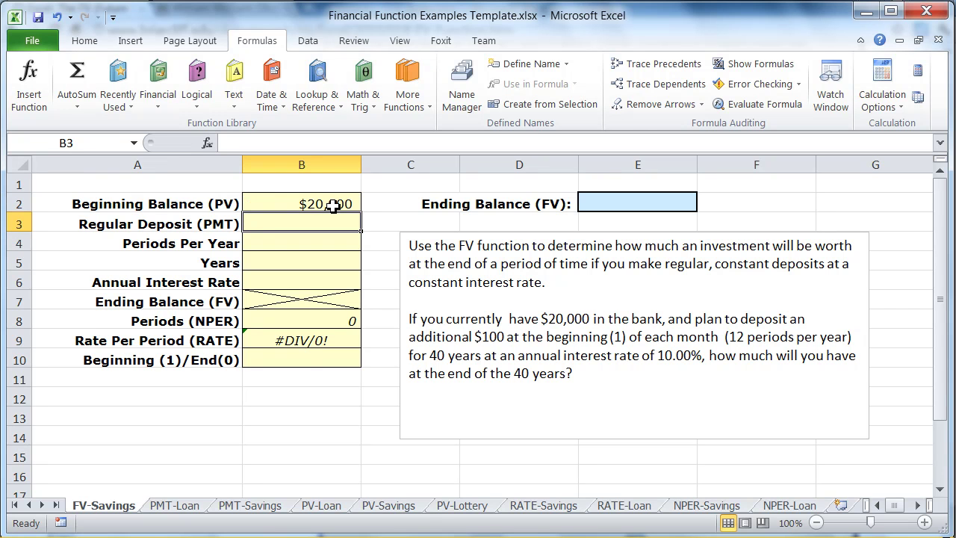
type("100")
key("Return")
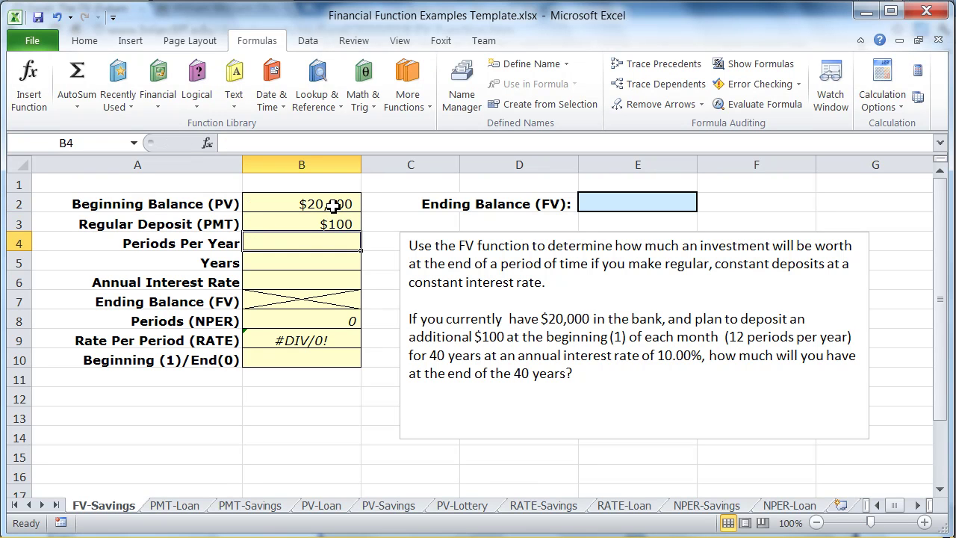
type("12")
key("Return")
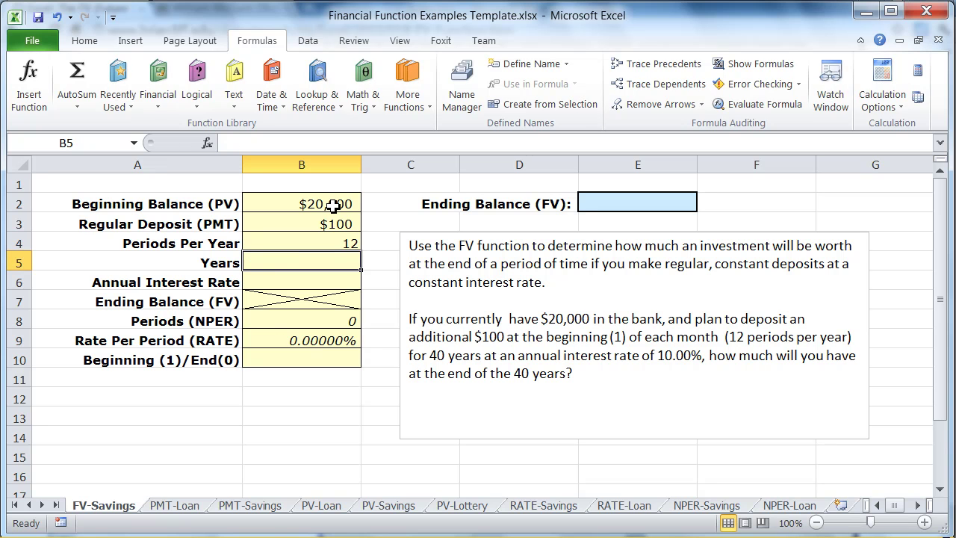
type("40")
key("Return")
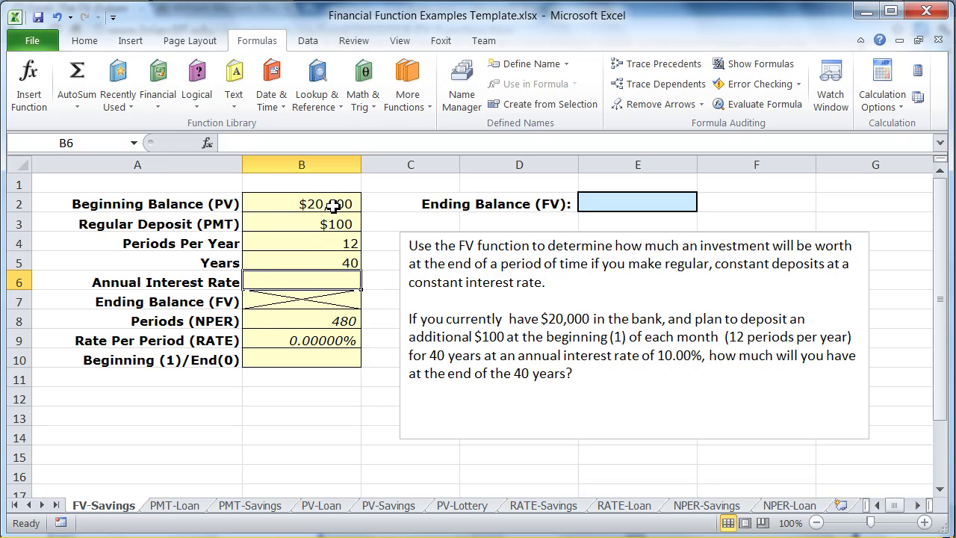
type("10")
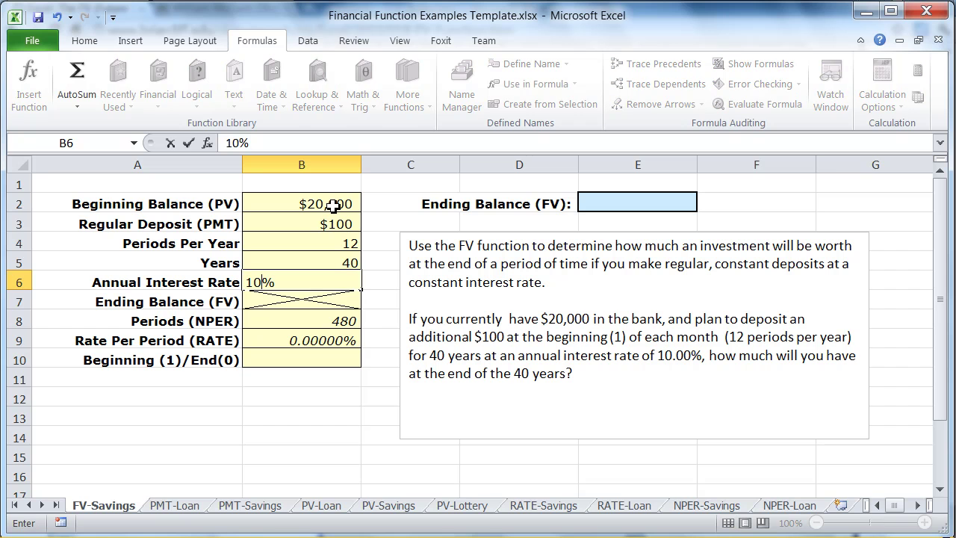
key("Return")
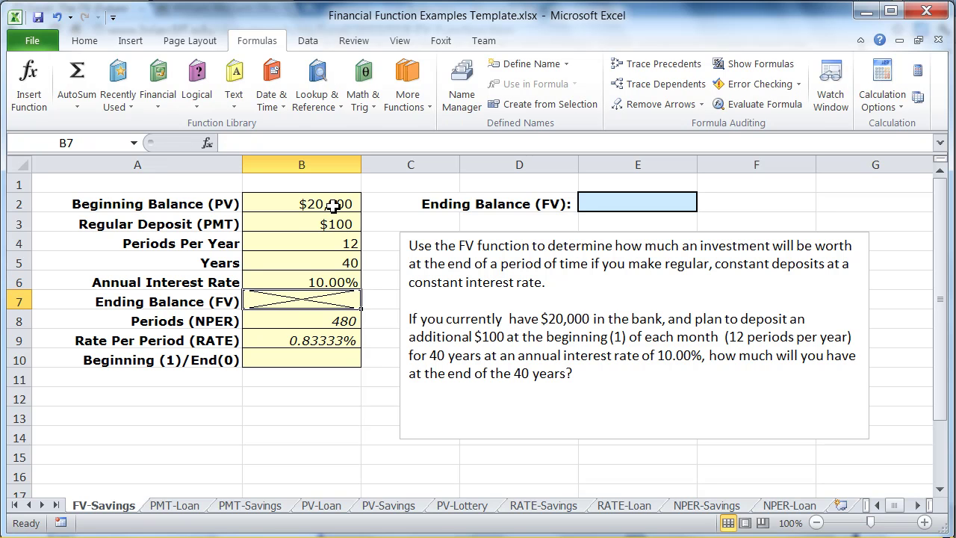
Check that the NPER and Rate formulas use the periods-per-year, years and interest inputs
left_click(347, 322)
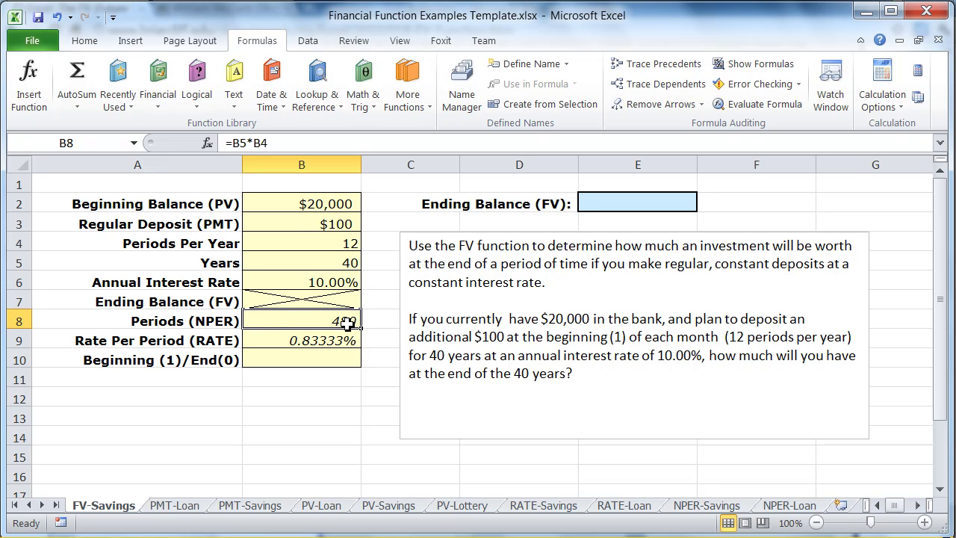
left_click(350, 239)
left_click_drag(350, 239, 348, 259)
left_click(344, 340)
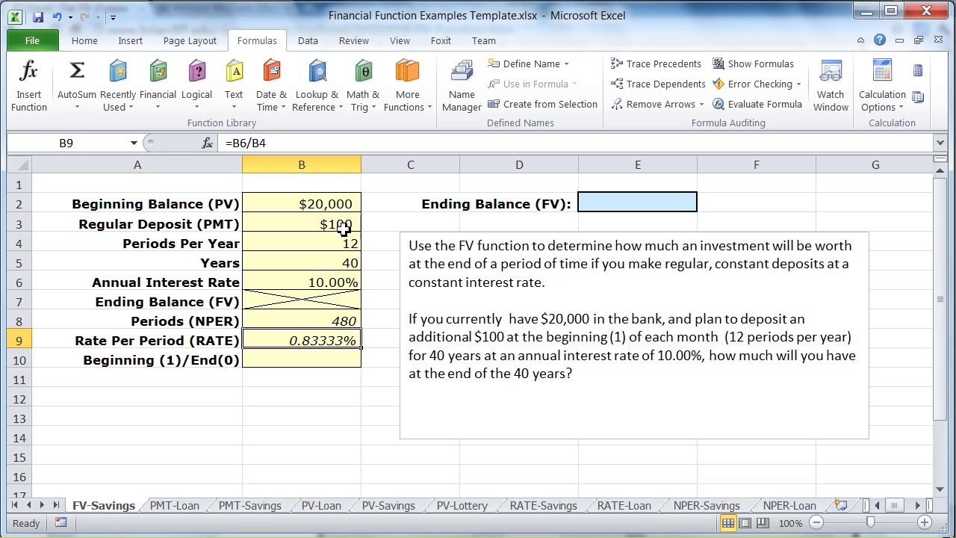
left_click(342, 282)
left_click(345, 241)
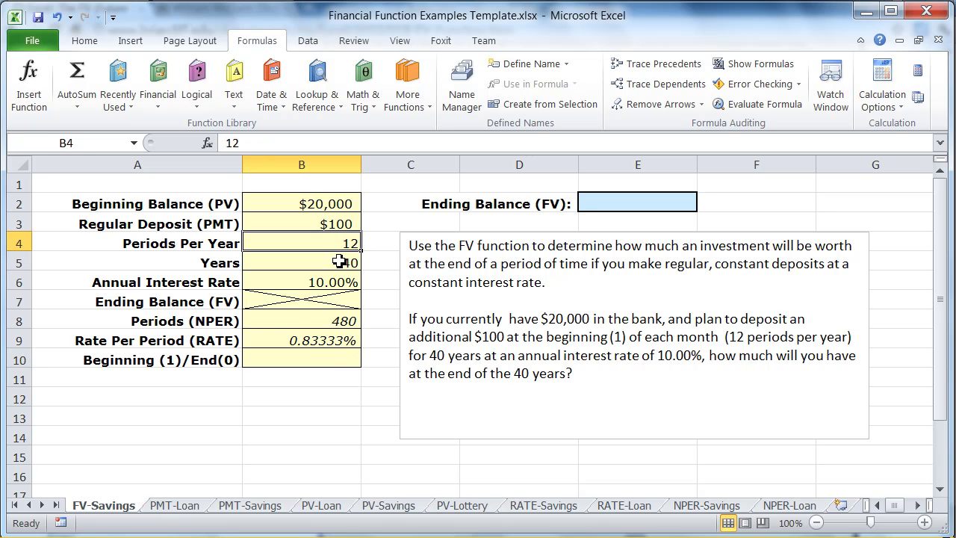
Enter 1 in the Beginning (1)/End(0) cell B10, then select E2
left_click(326, 361)
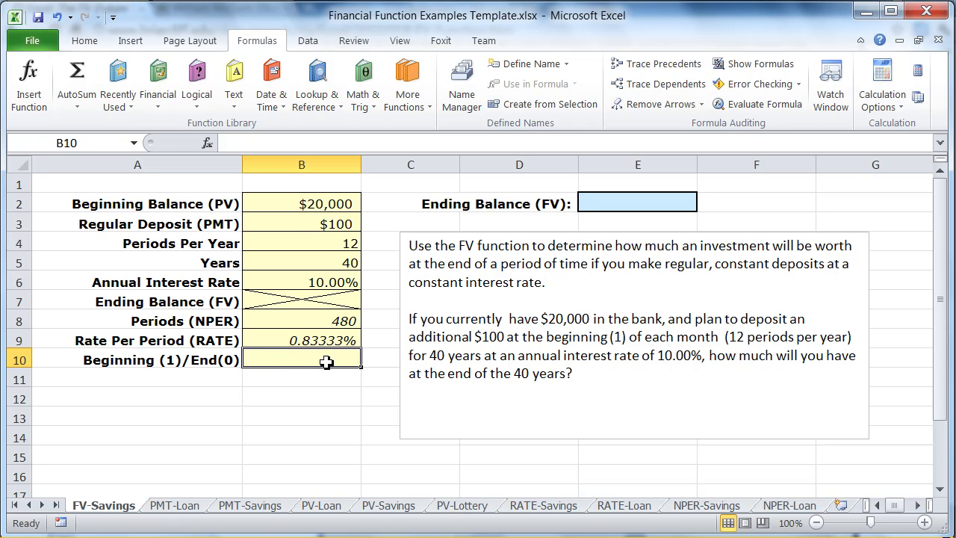
type("1")
key("Return")
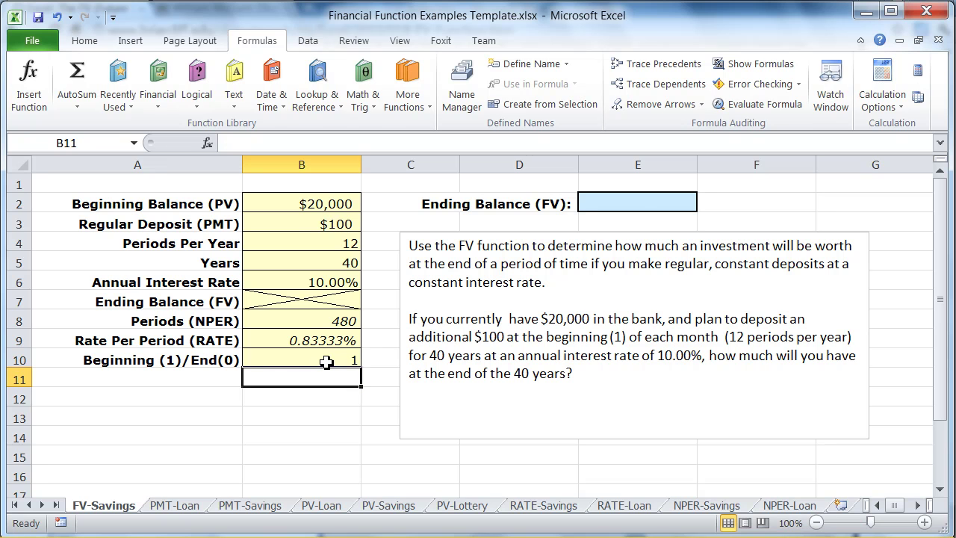
left_click_drag(327, 205, 309, 351)
left_click(612, 201)
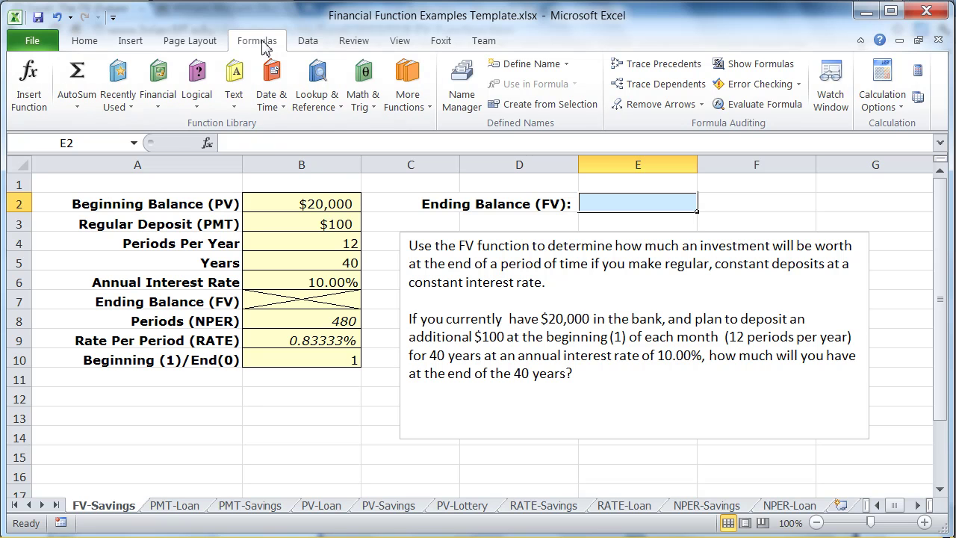
Insert the FV function from the Financial functions list into E2
left_click(158, 105)
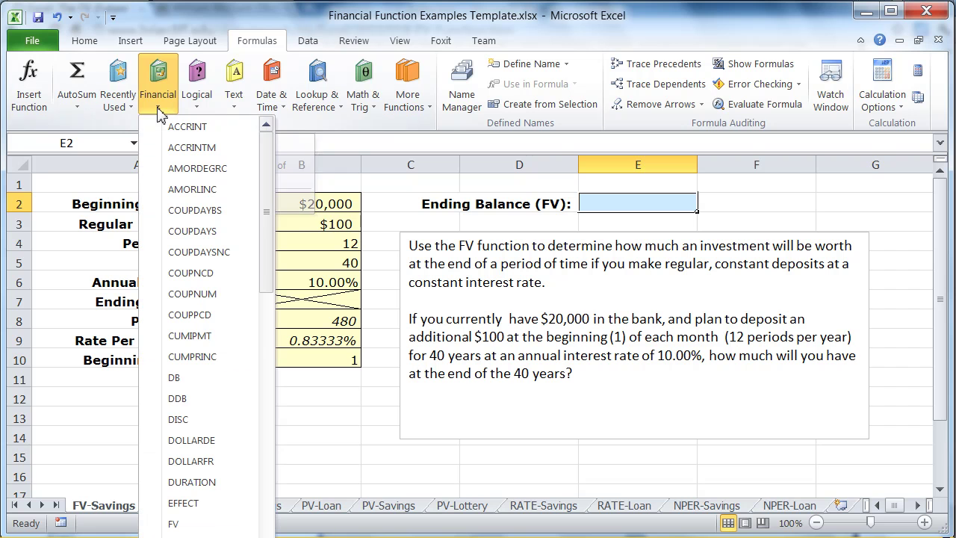
left_click(174, 525)
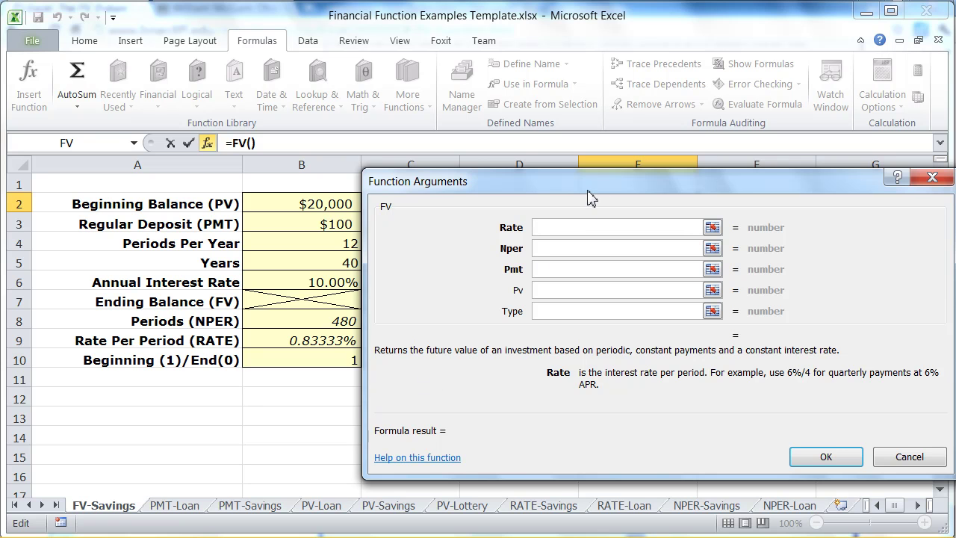
Fill the FV arguments as Rate B9, Nper B8, Pmt -B3, Pv -B2, Type B10
left_click_drag(593, 180, 601, 170)
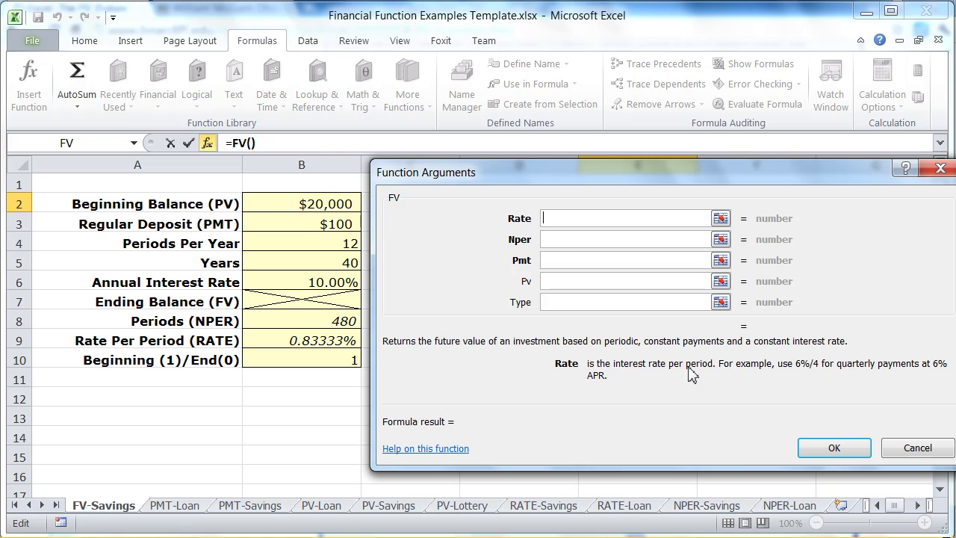
left_click(336, 345)
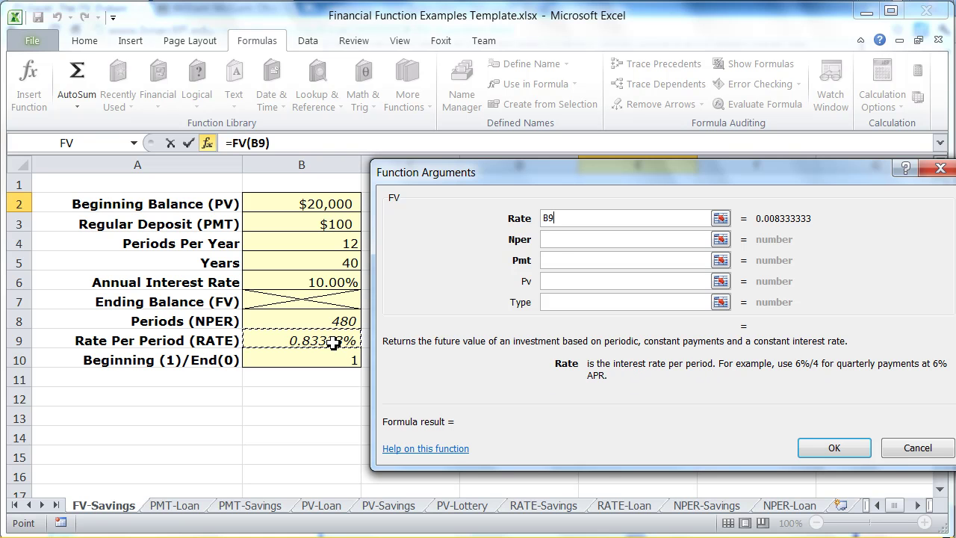
left_click(550, 240)
left_click(350, 323)
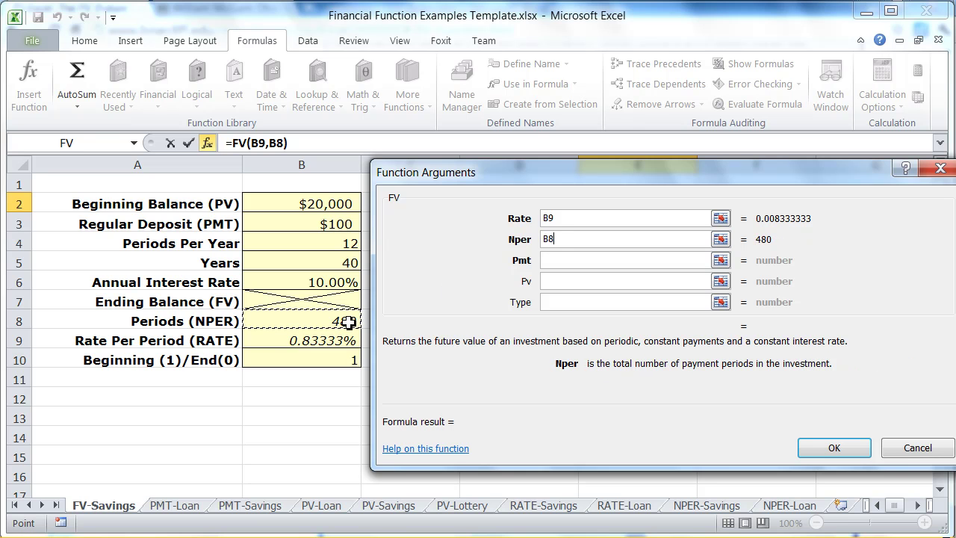
left_click(557, 260)
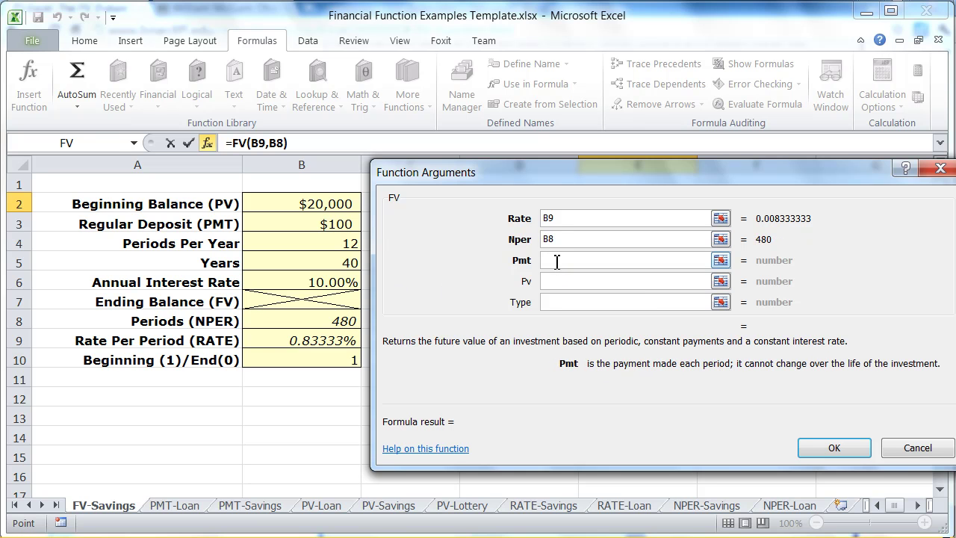
type("-")
left_click(341, 227)
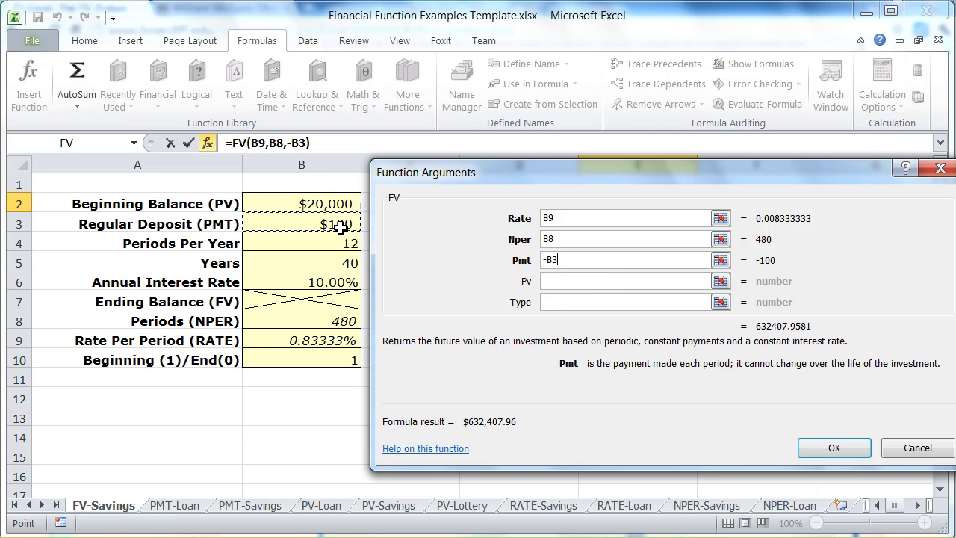
left_click(551, 286)
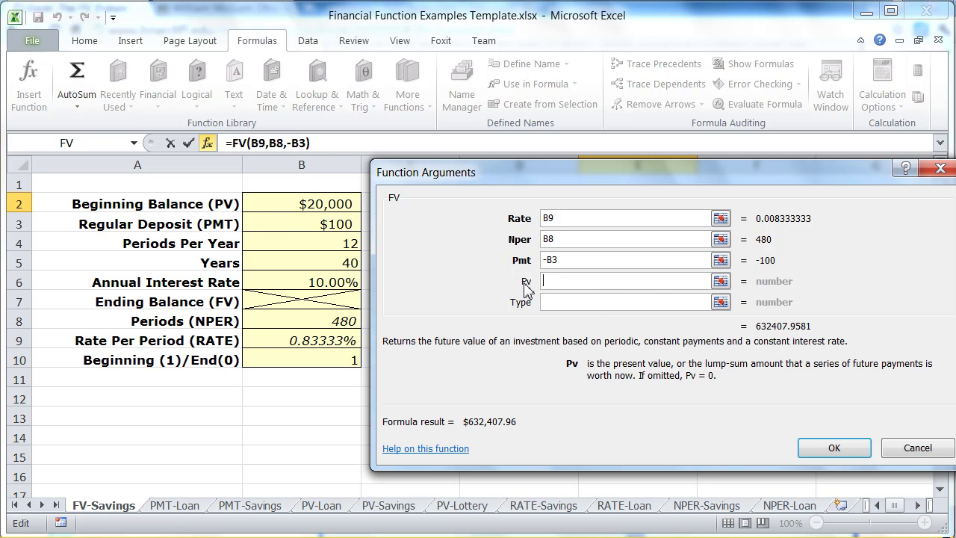
type("-")
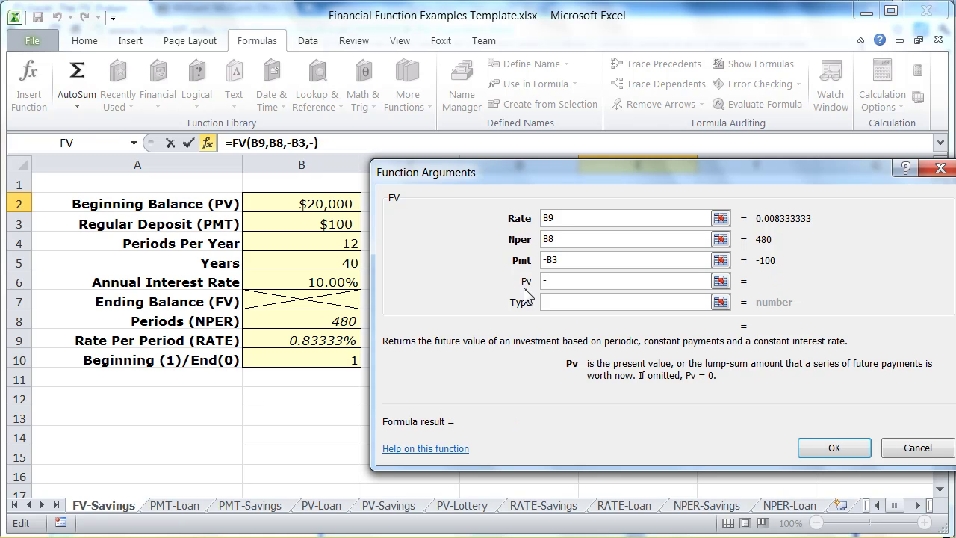
left_click(331, 207)
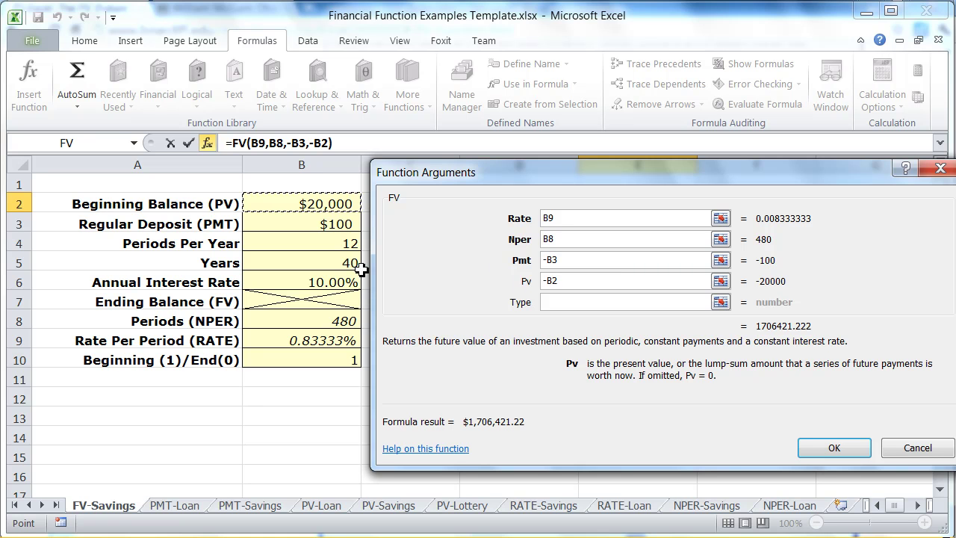
left_click(556, 303)
left_click(336, 360)
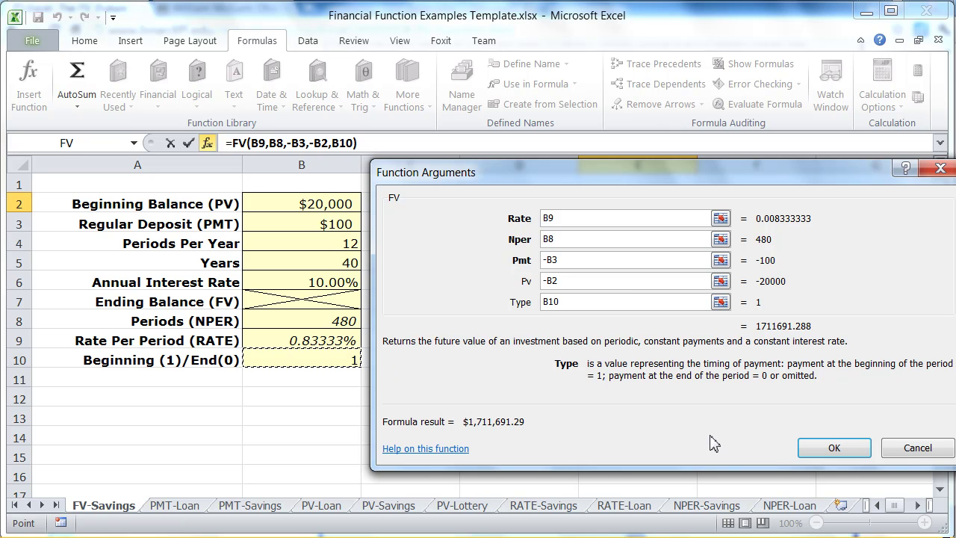
Confirm =FV(B9,B8,-B3,-B2,B10) in E2, giving an ending balance of $1,711,691.29
left_click(828, 449)
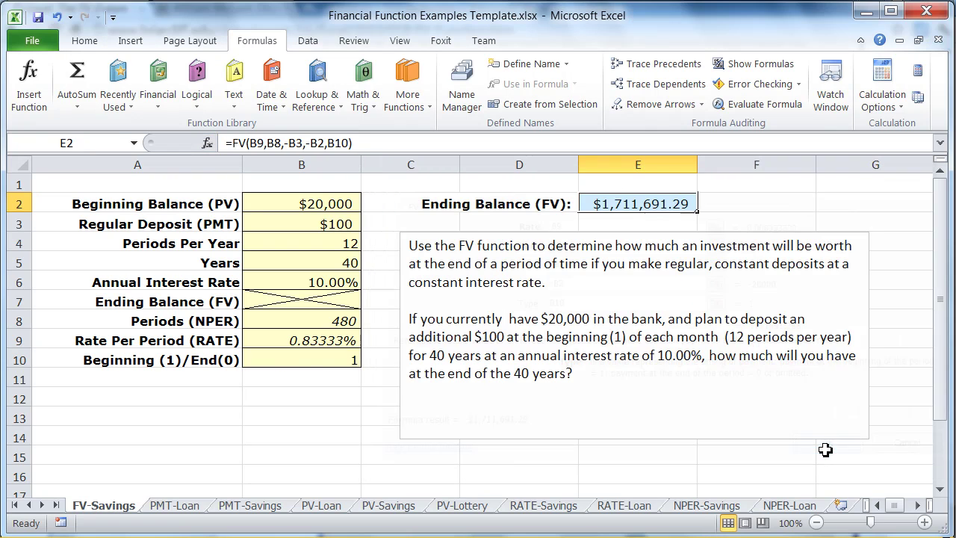